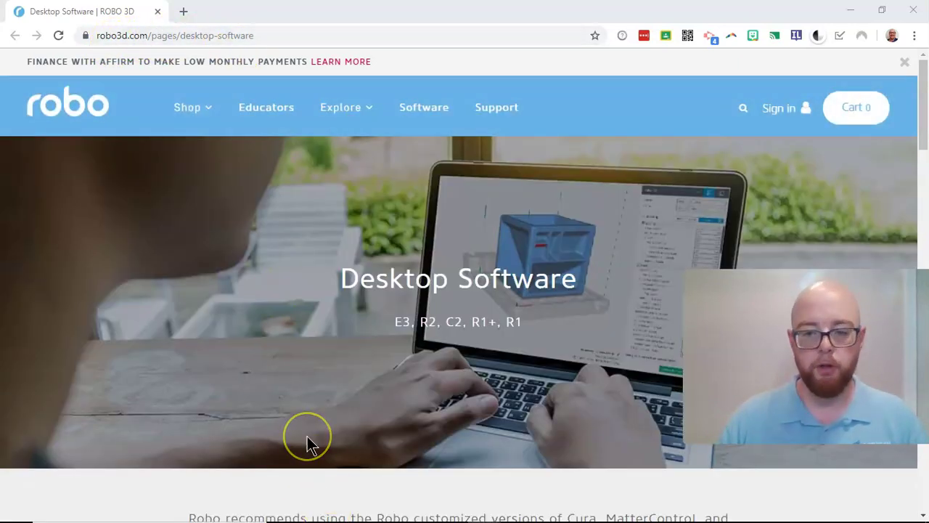
Scroll to the Cura for Robo card and highlight 'Models: R2 and C2 only'.
scroll(283, 428, down, 2)
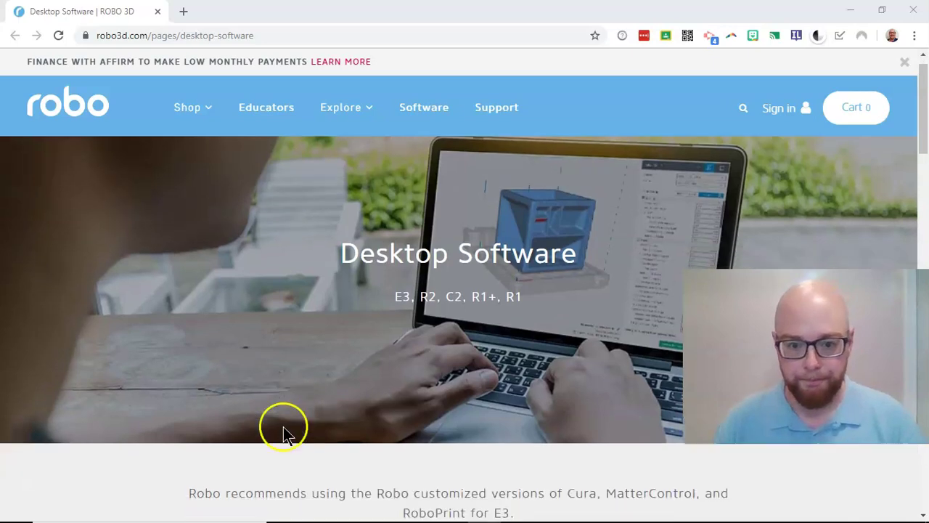
scroll(296, 378, down, 10)
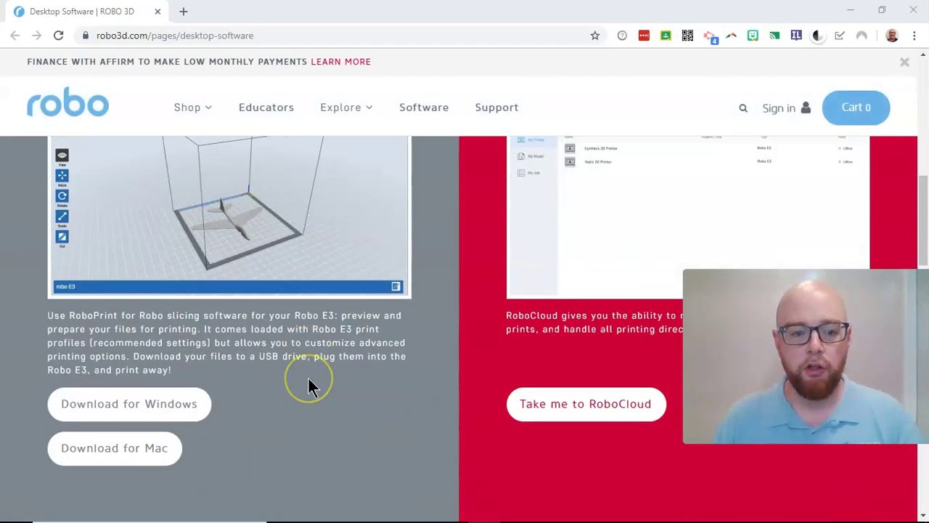
scroll(381, 354, down, 4)
scroll(298, 311, up, 3)
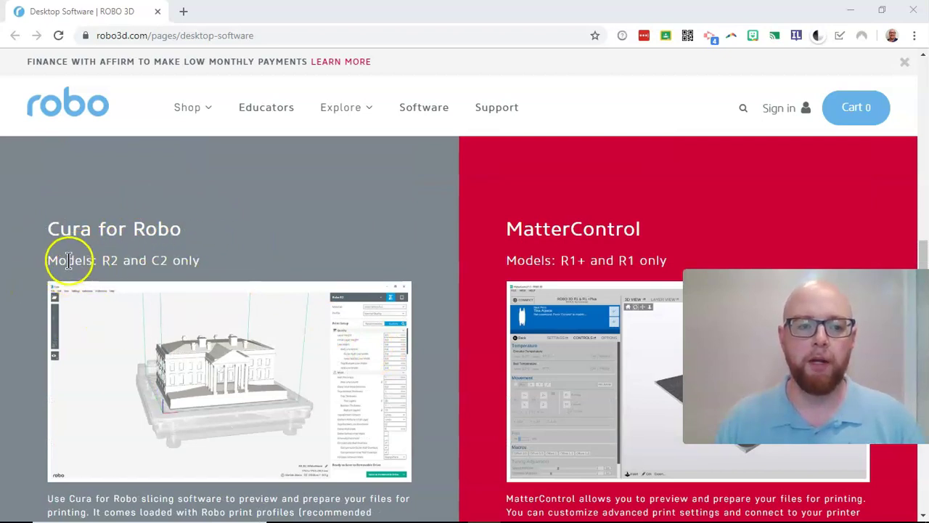
drag(67, 261, 211, 259)
Look over the page once more, then switch to the Cura for Robo window.
scroll(261, 257, up, 5)
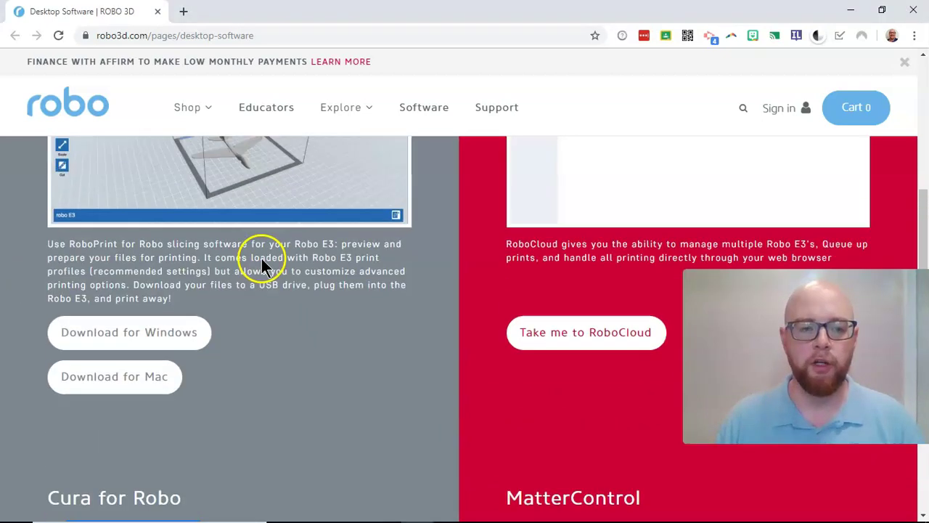
scroll(237, 269, up, 1)
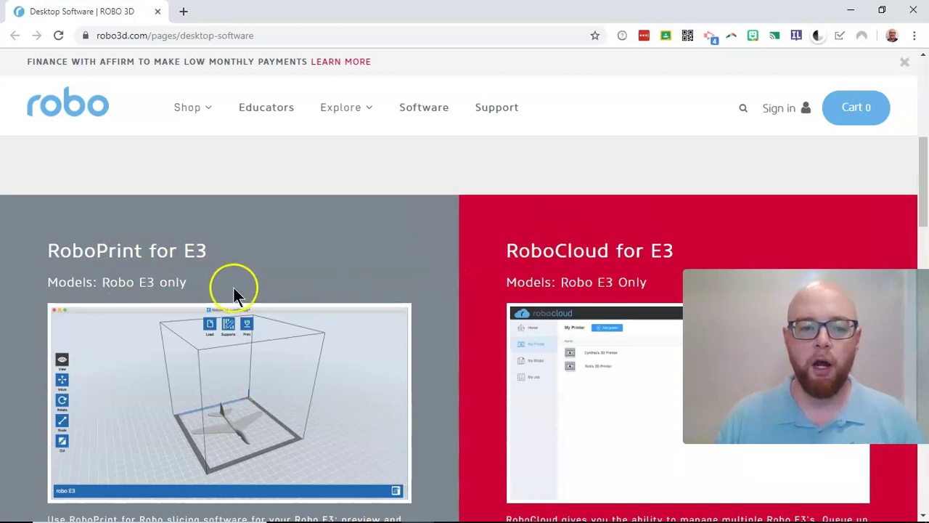
scroll(234, 291, down, 4)
scroll(236, 294, down, 4)
scroll(305, 272, down, 7)
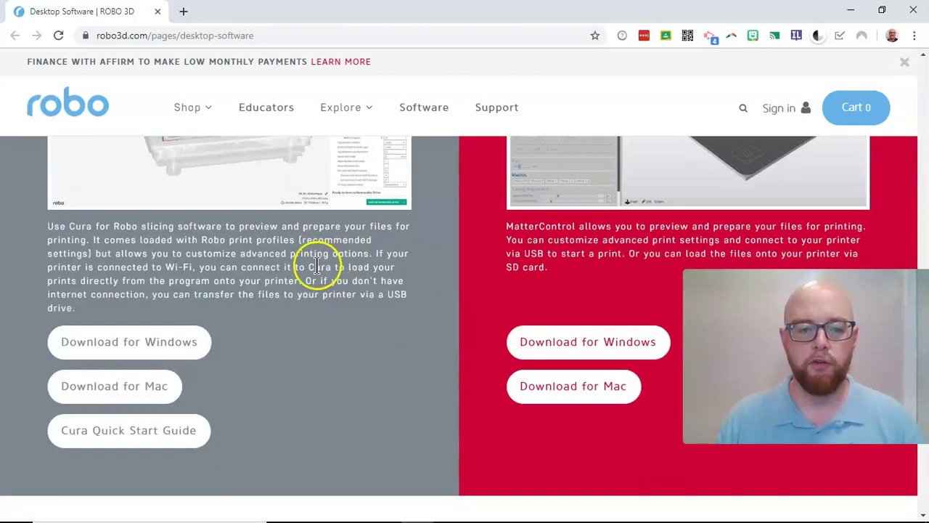
scroll(302, 282, up, 5)
scroll(299, 286, down, 3)
scroll(290, 280, up, 4)
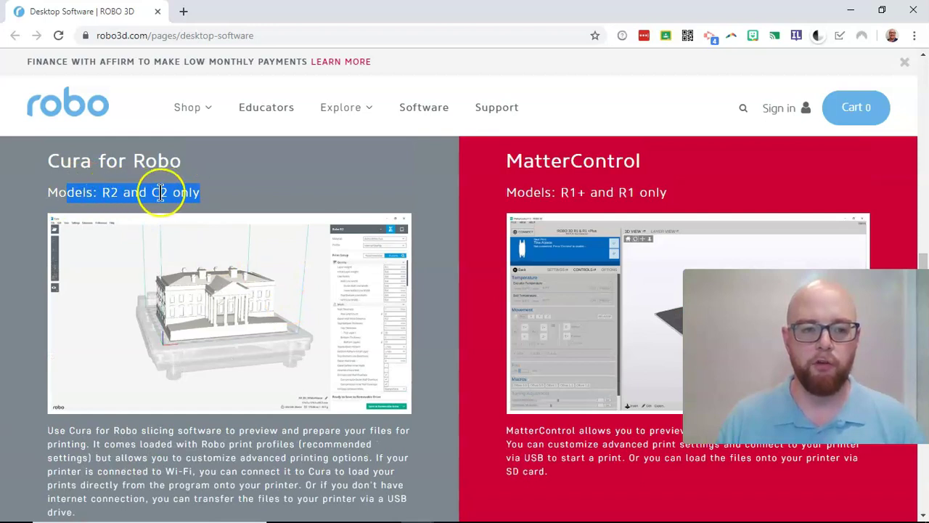
scroll(170, 249, down, 4)
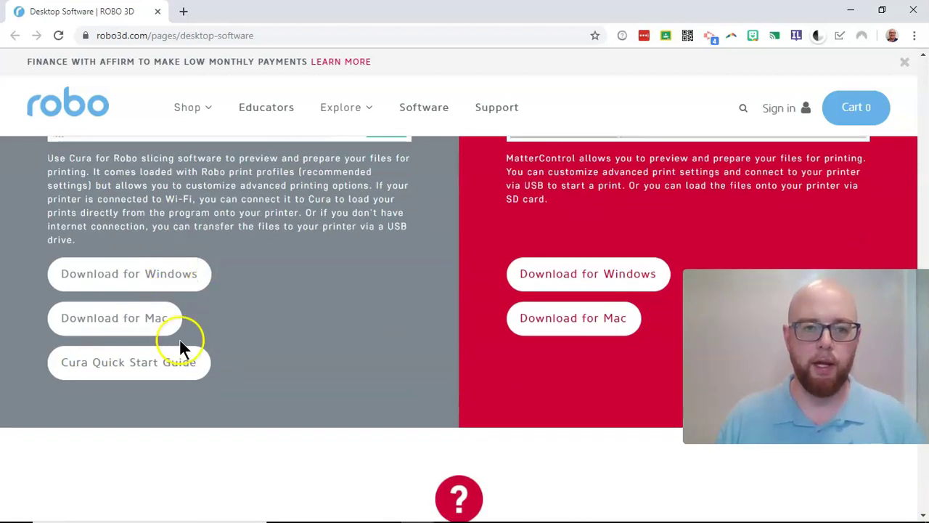
click(451, 509)
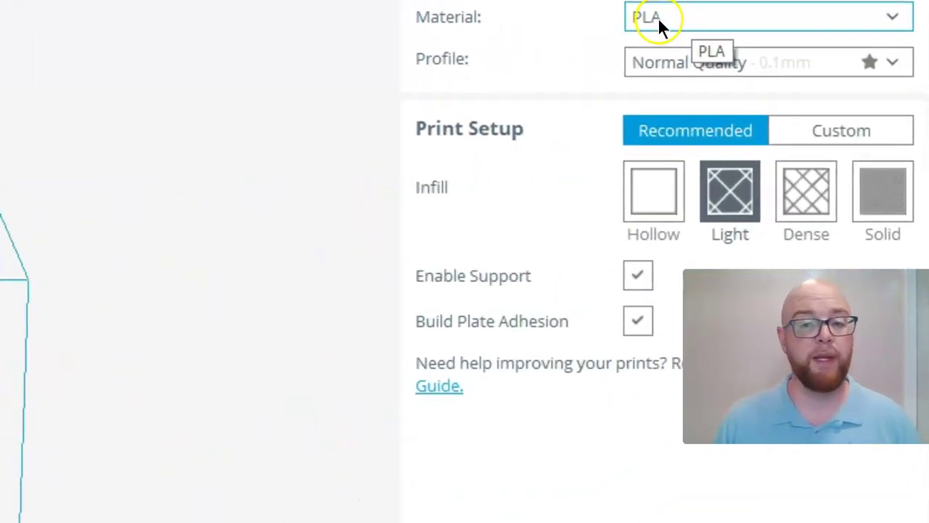
click(717, 62)
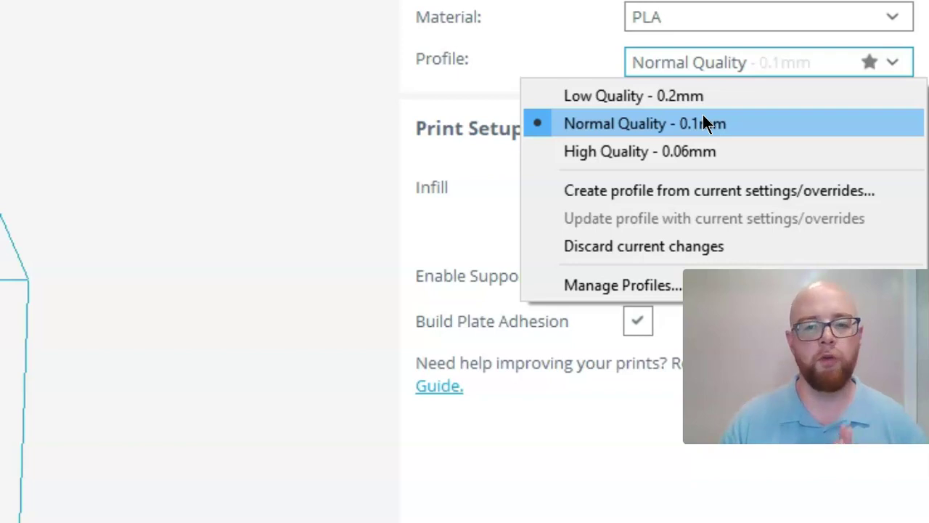
click(661, 154)
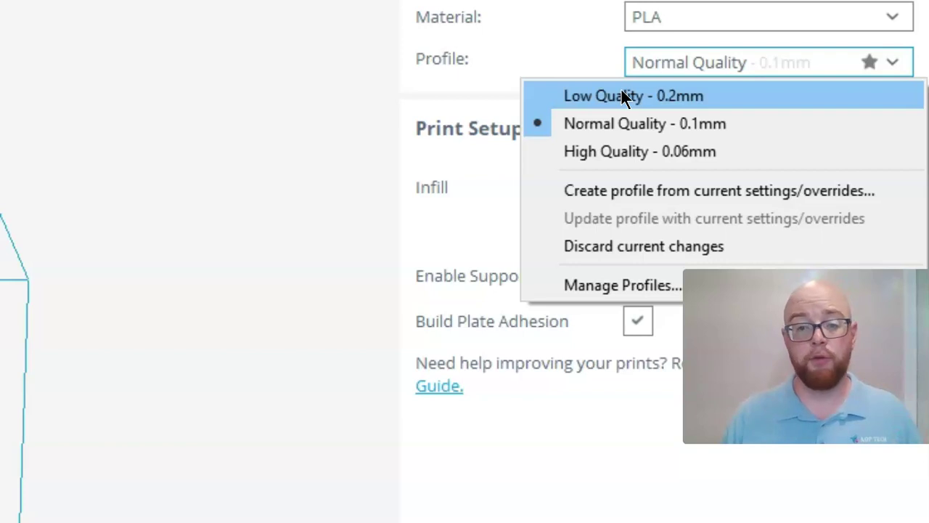
click(448, 99)
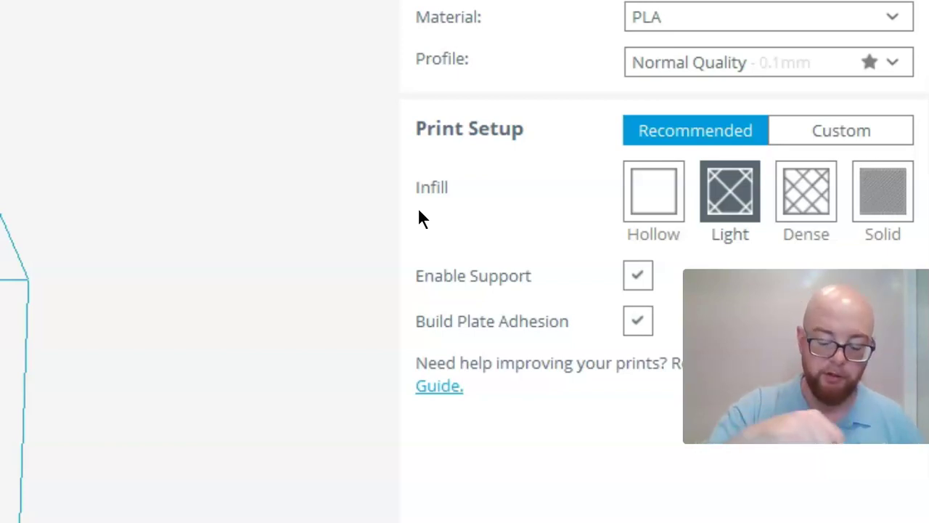
mouse_move(754, 204)
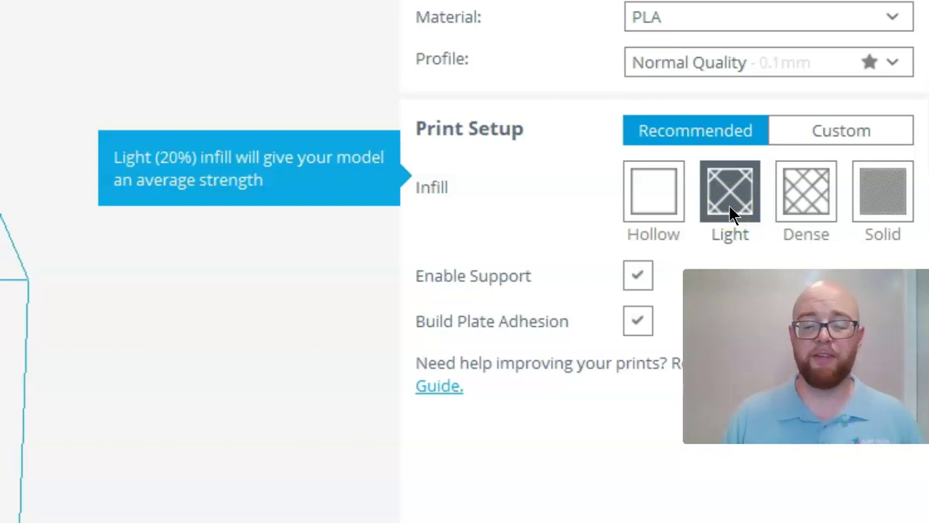
mouse_move(871, 197)
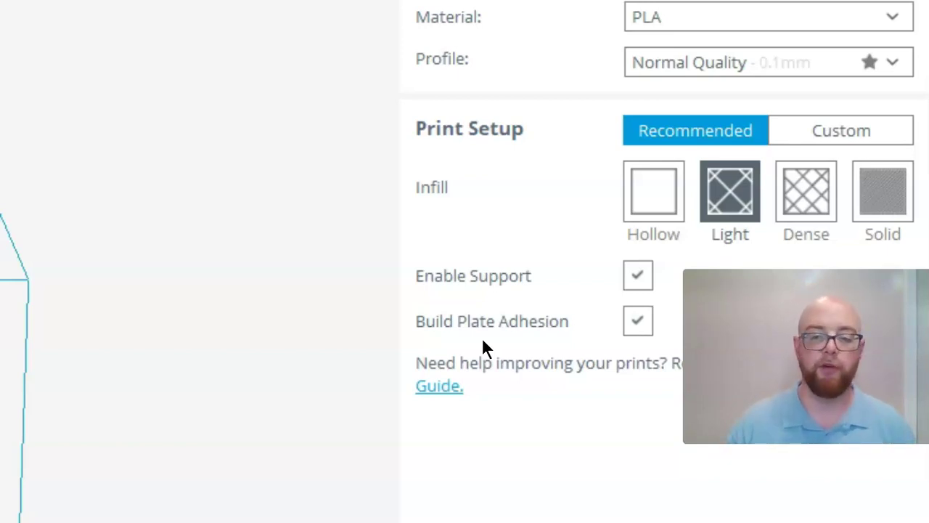
mouse_move(623, 327)
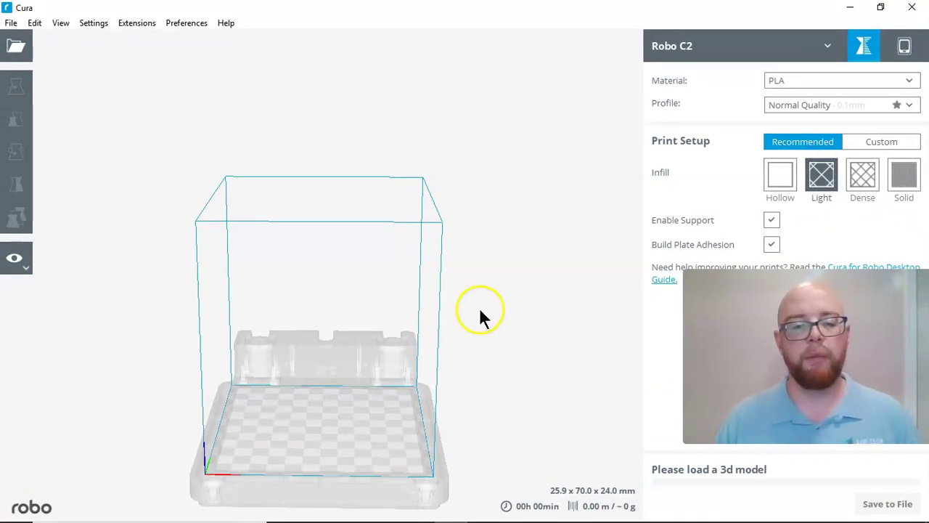
right_drag(492, 350, 498, 438)
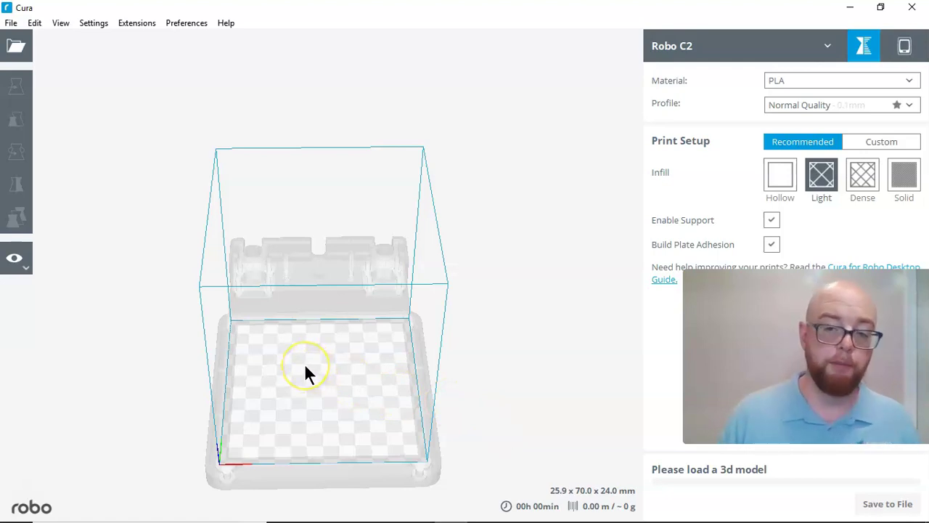
Load the three models, including RC_DNA_Helix, onto the Robo C2 plate and view it from above.
click(16, 48)
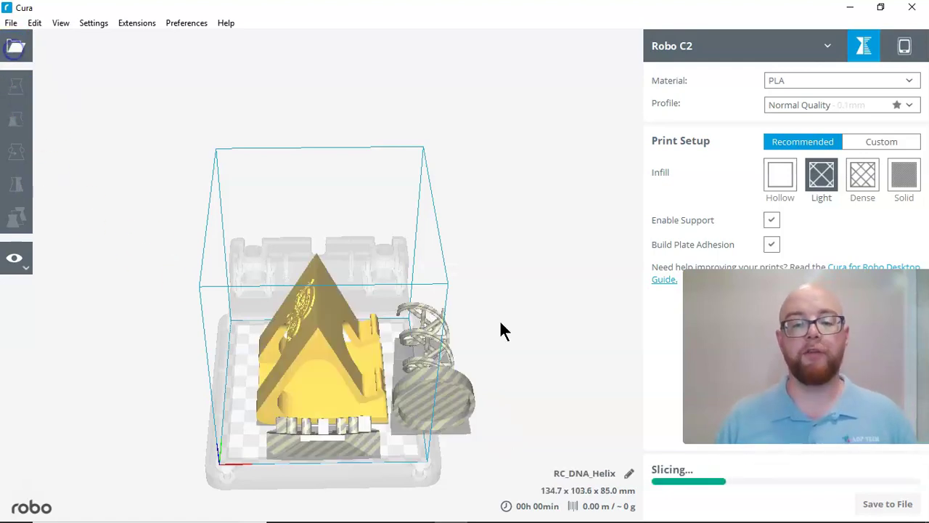
click(328, 318)
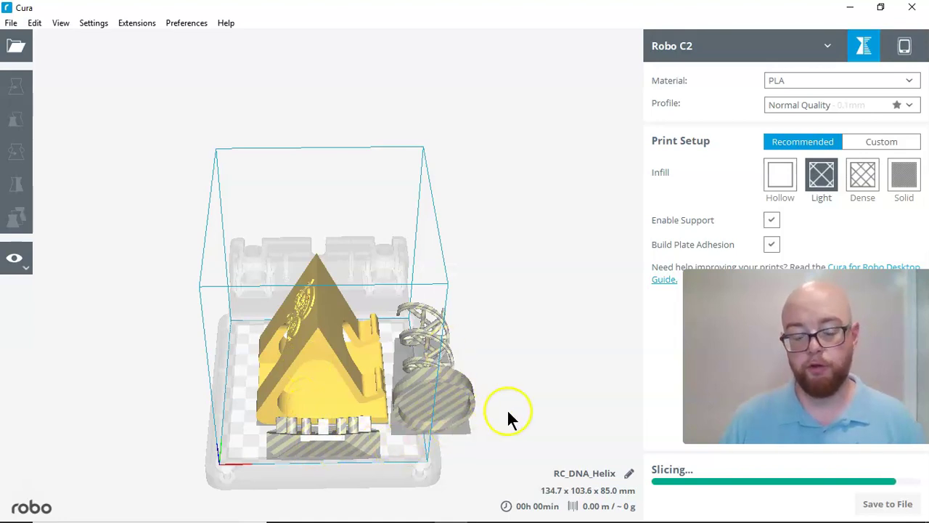
right_drag(508, 415, 280, 487)
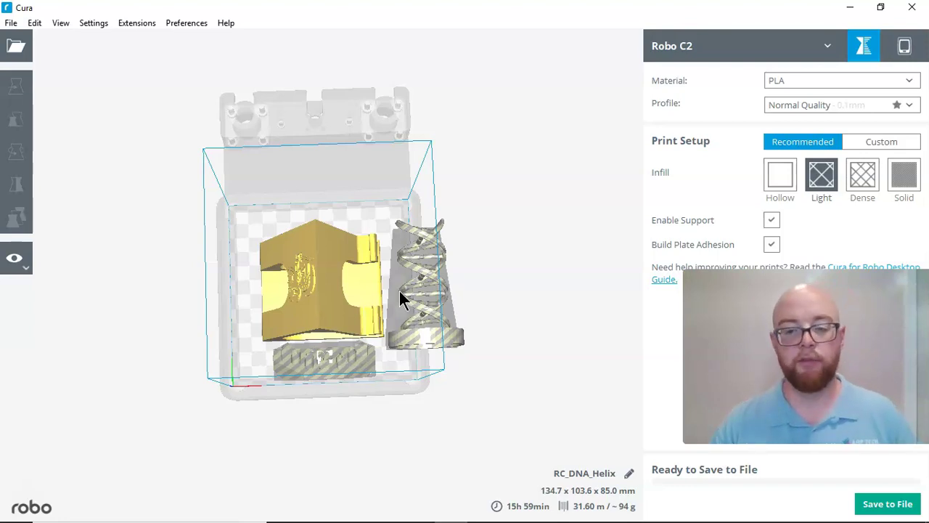
Select the yellow model and drag it toward the back-left of the build plate.
click(307, 274)
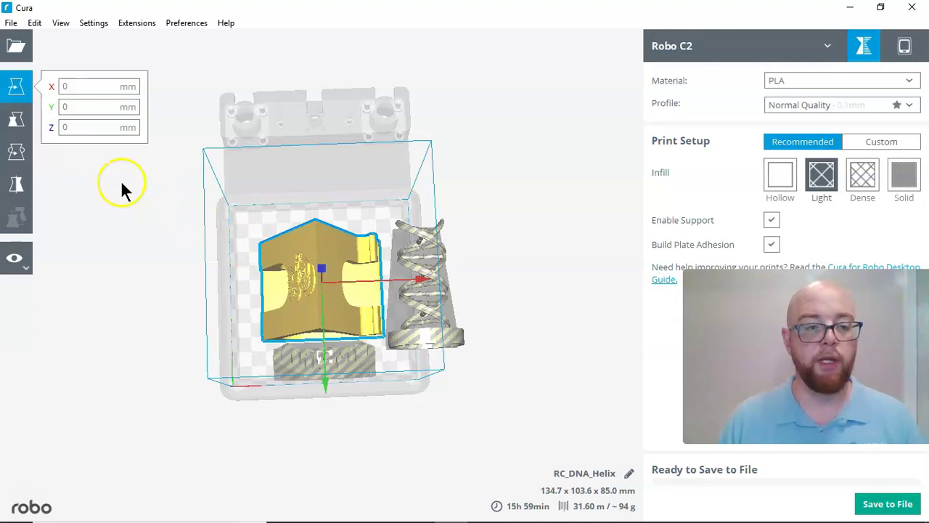
click(201, 261)
click(304, 273)
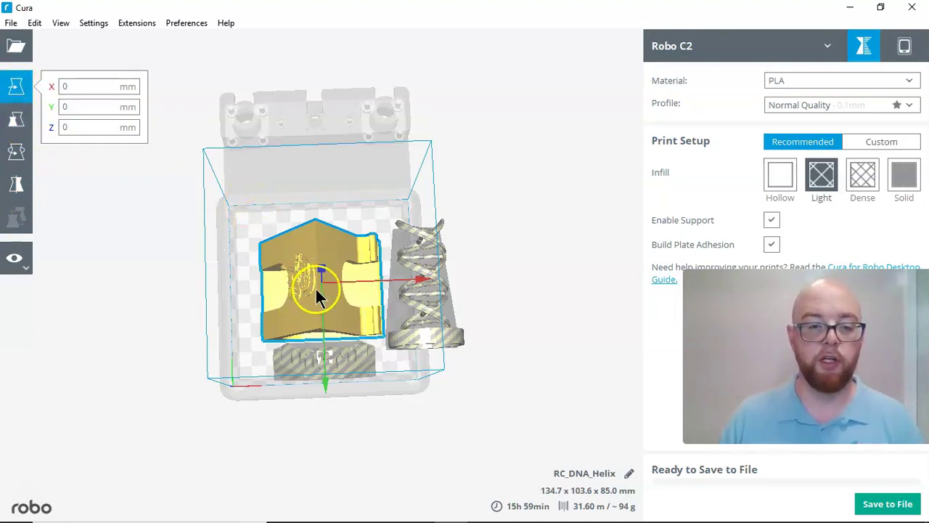
drag(283, 290, 288, 270)
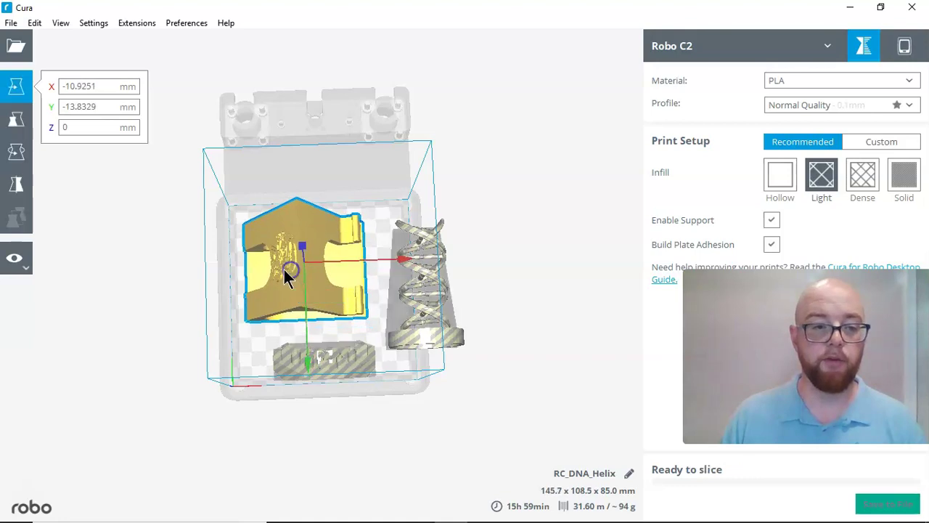
click(16, 118)
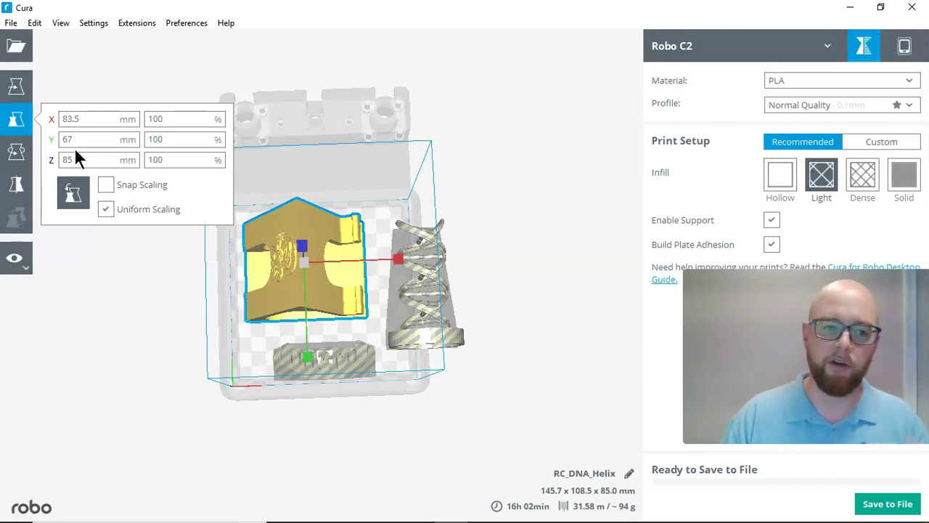
Scale the yellow model uniformly to 75%, making it 62.625 × 50.25 × 63.75 mm.
click(94, 159)
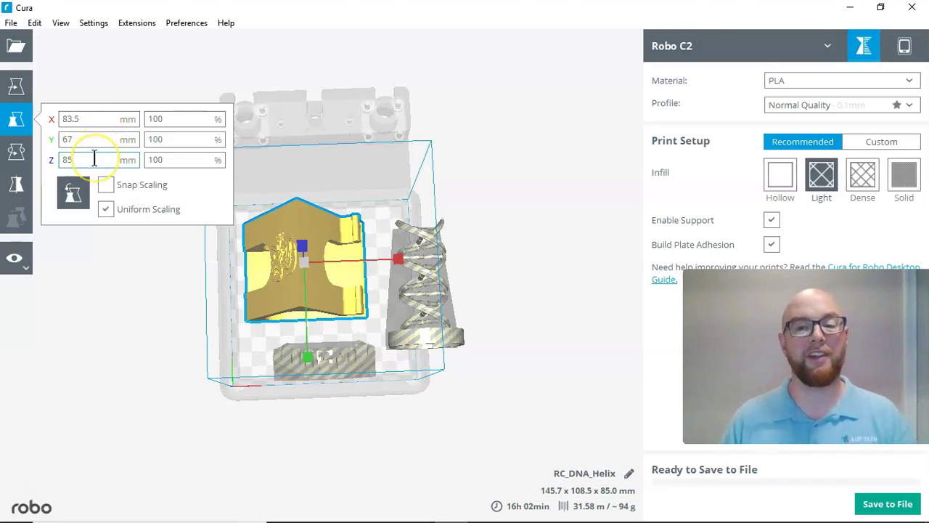
click(101, 160)
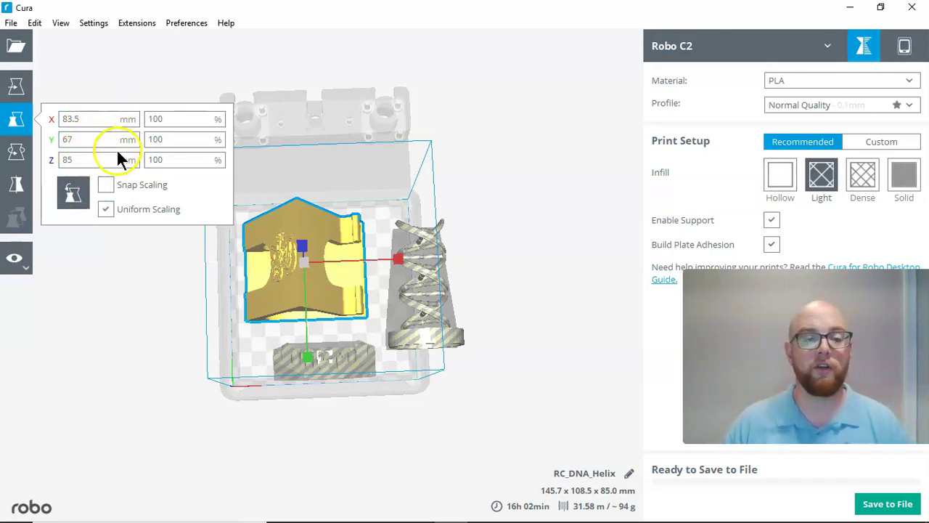
click(102, 171)
click(302, 356)
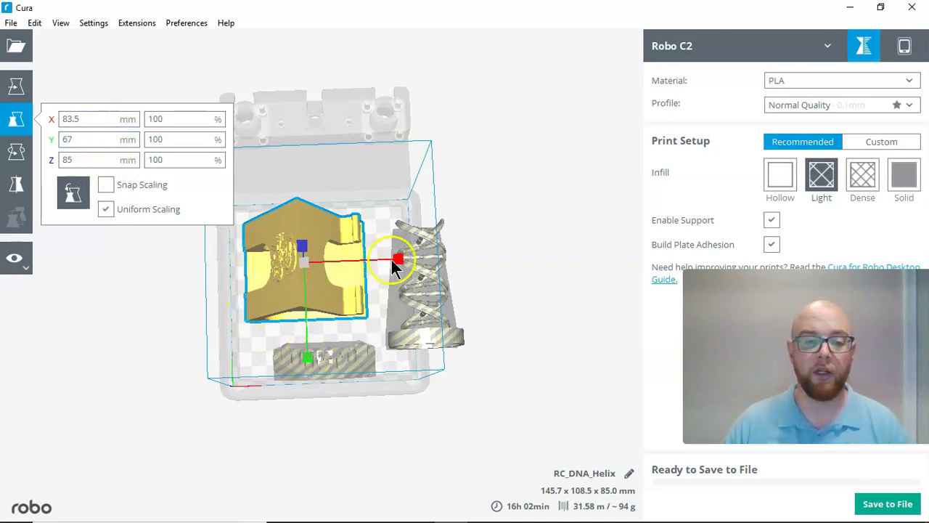
drag(392, 259, 378, 256)
double_click(172, 119)
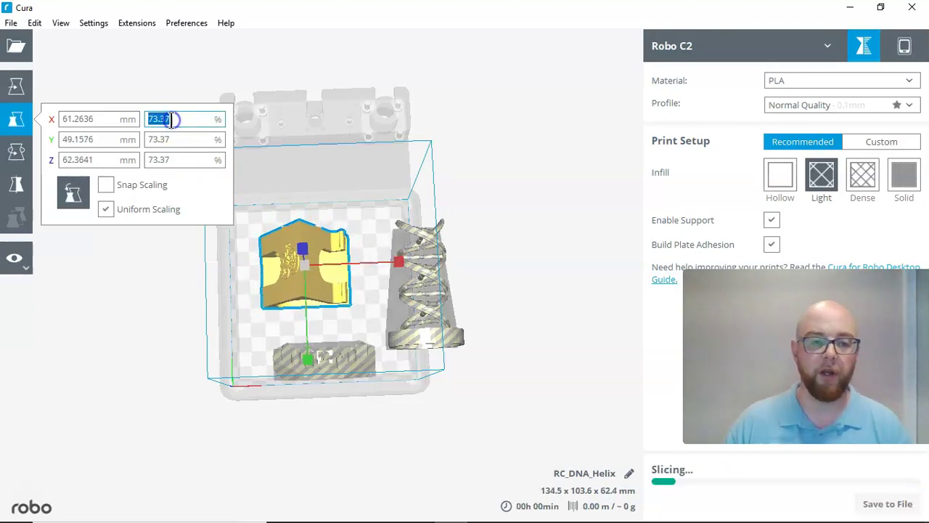
text(75)
key(Return)
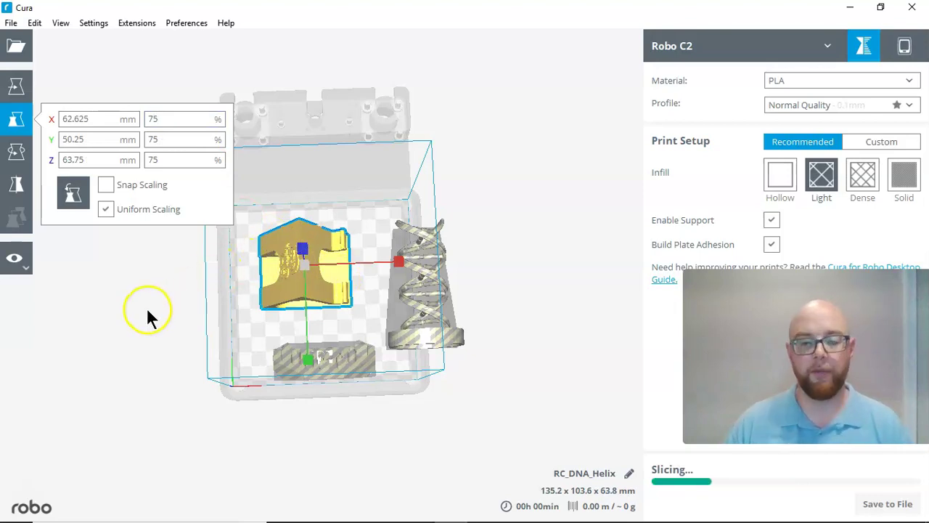
Rotate the yellow model by 120° into place.
click(16, 151)
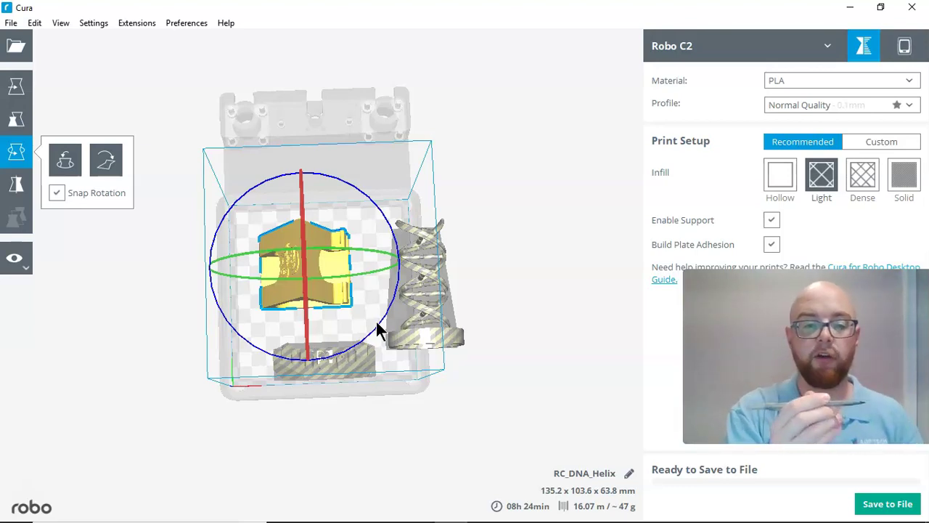
click(369, 322)
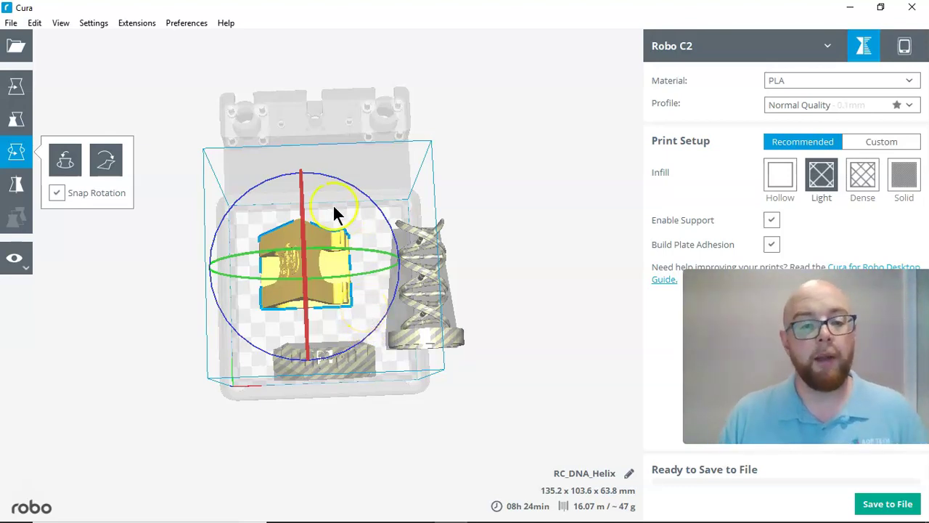
mouse_move(303, 201)
mouse_down()
mouse_move(300, 213)
mouse_move(301, 192)
mouse_up()
click(387, 335)
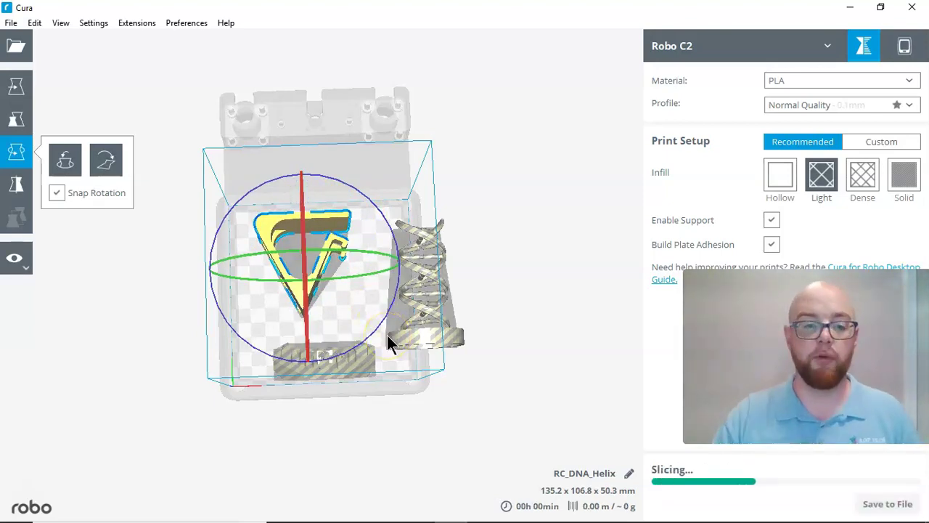
click(359, 334)
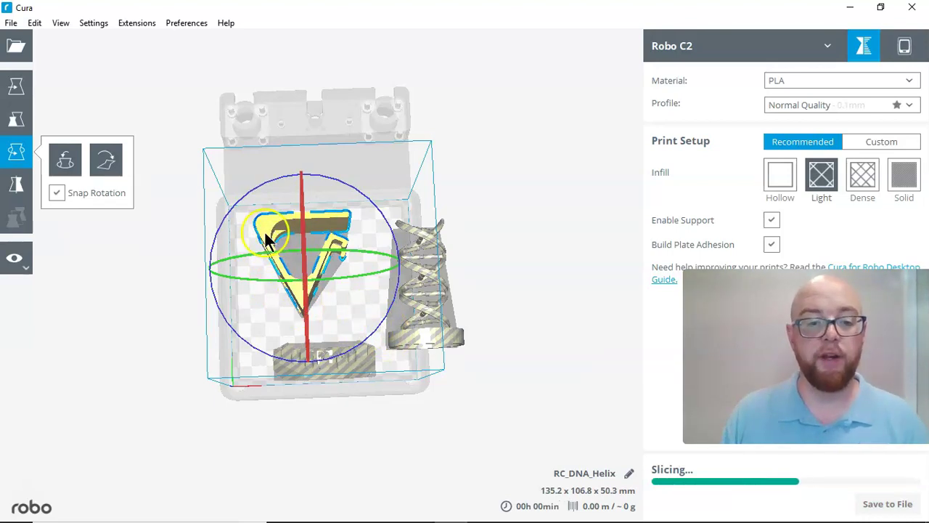
Rotate the triangle model in 15° snaps to its final angle and lay it flat.
click(348, 245)
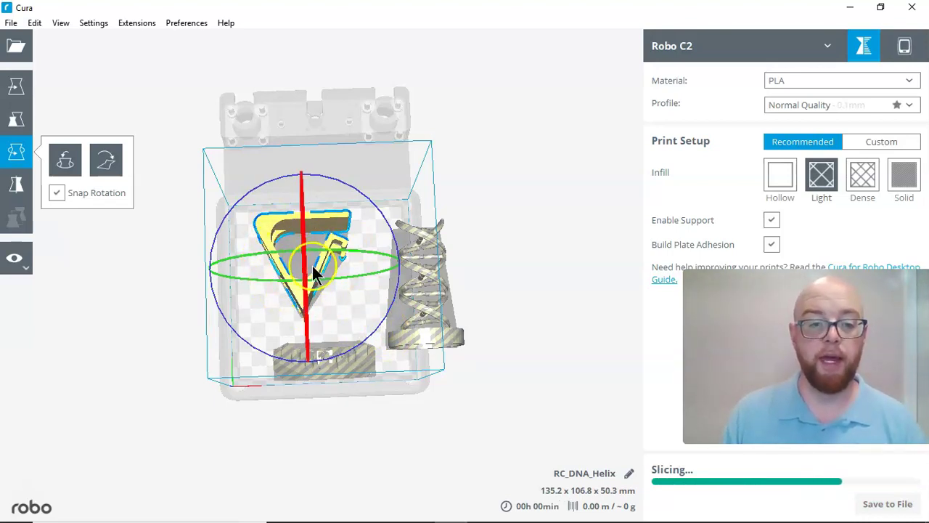
drag(306, 324, 301, 234)
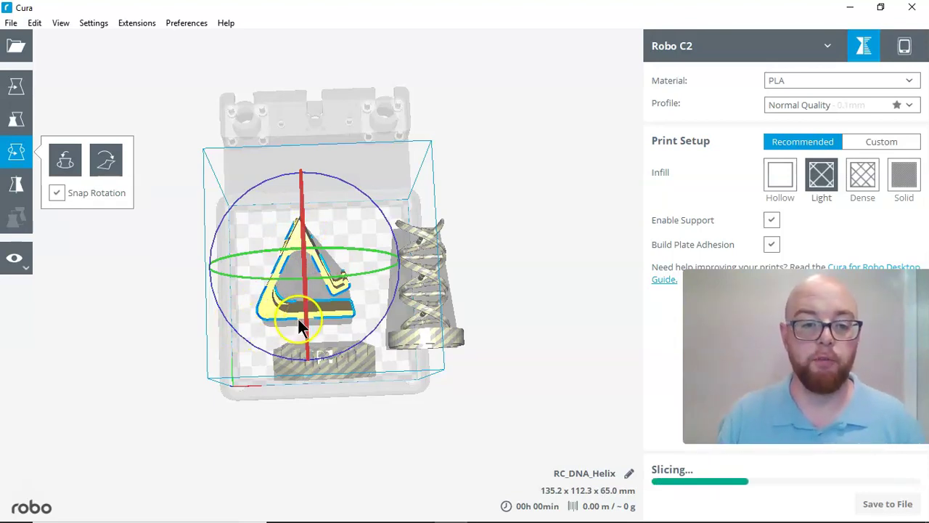
mouse_move(303, 324)
mouse_down()
mouse_move(305, 292)
mouse_move(307, 323)
mouse_up()
drag(299, 277, 305, 306)
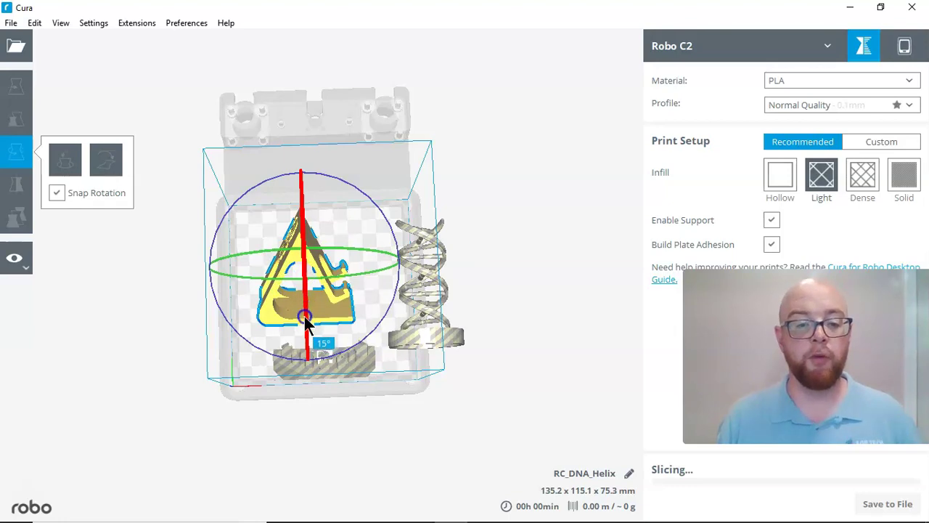
drag(305, 323, 309, 355)
click(103, 163)
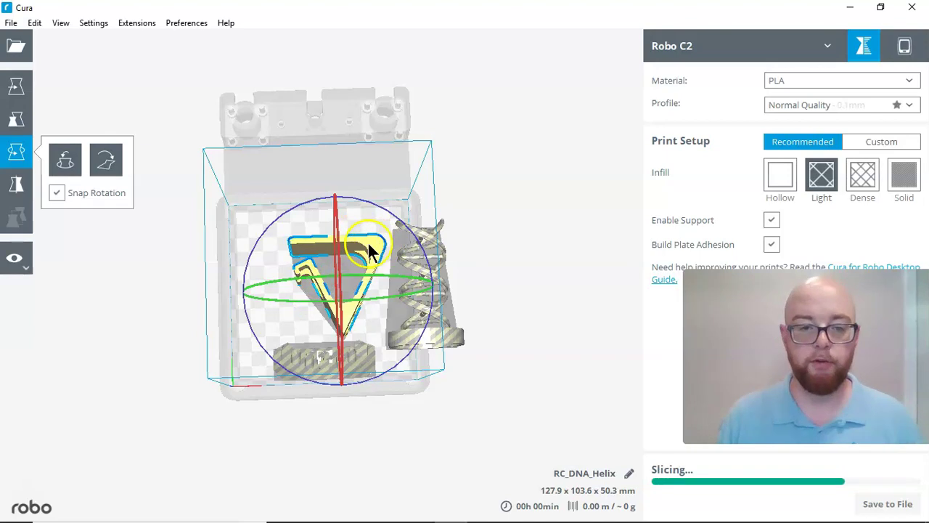
Move the triangle model to the upper left of the build plate.
click(16, 185)
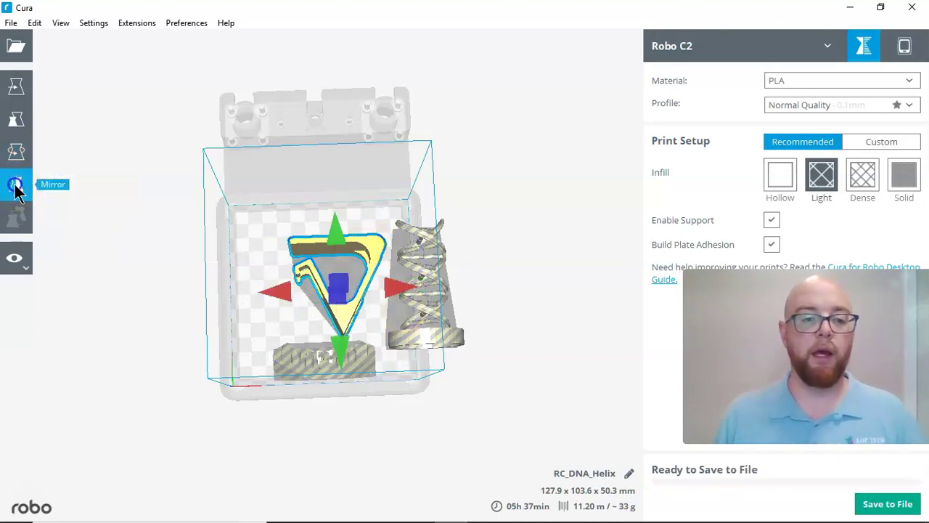
click(17, 221)
click(339, 293)
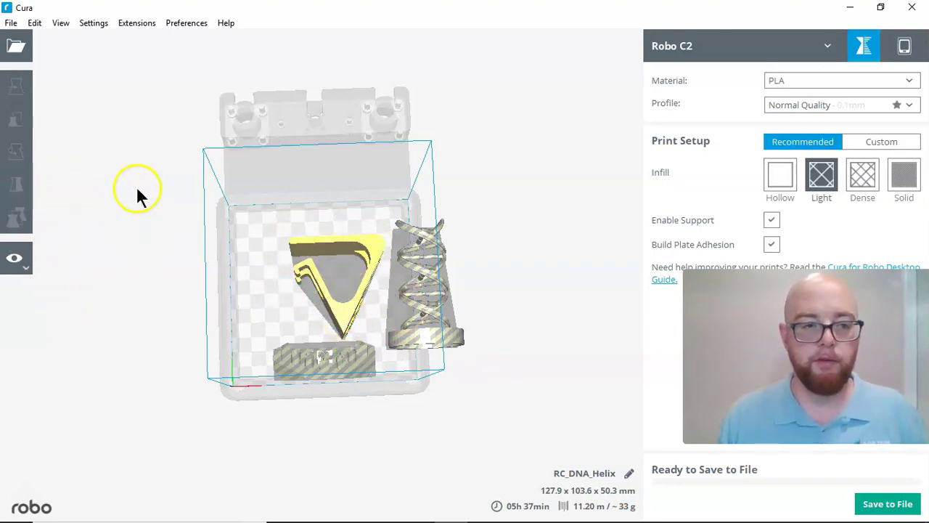
click(335, 257)
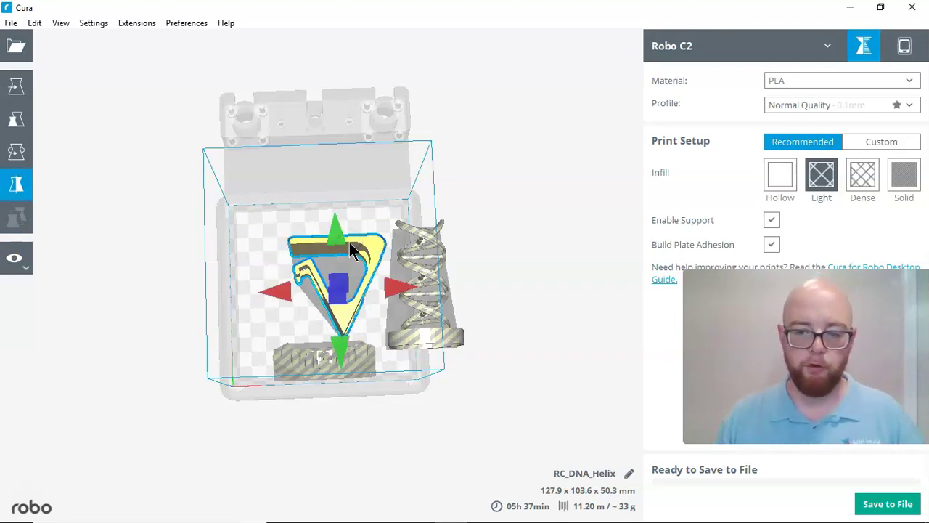
click(11, 118)
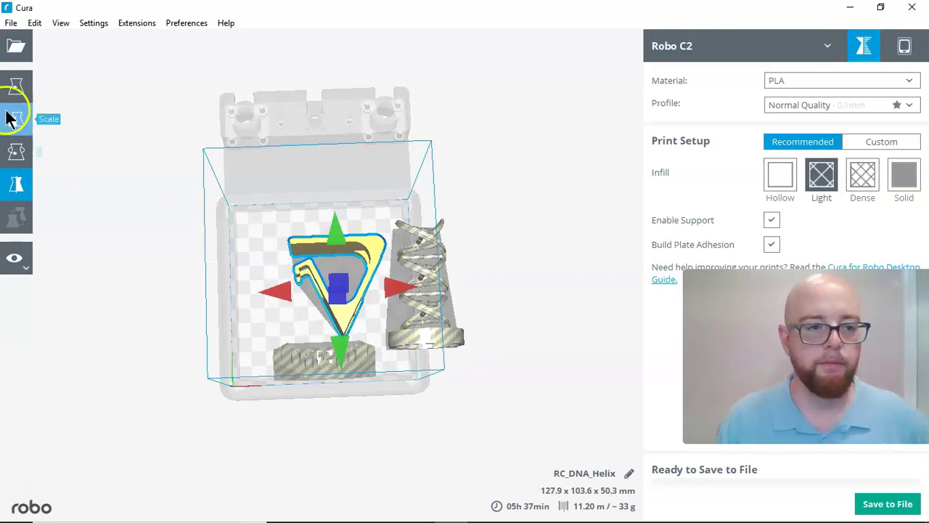
drag(297, 255, 261, 211)
right_drag(262, 211, 407, 257)
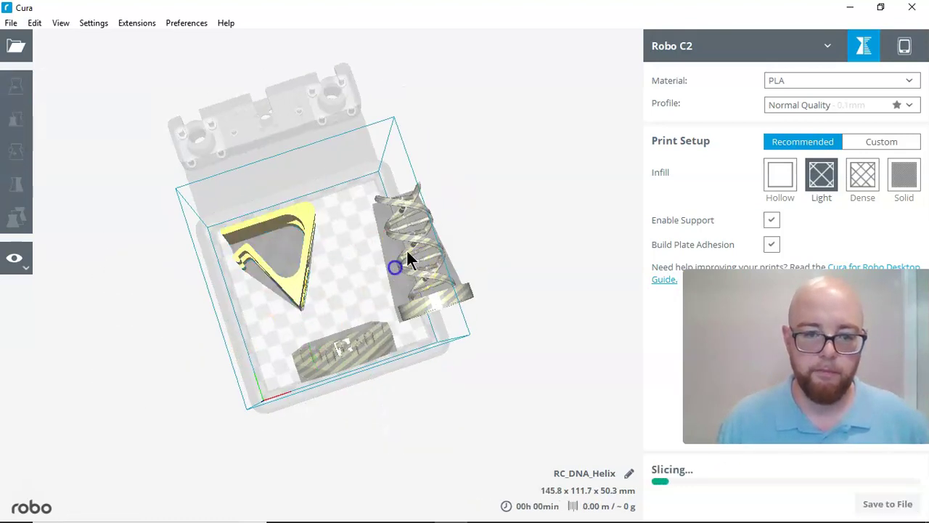
Shift the name plate left and the DNA helix toward the plate centre.
click(399, 255)
drag(345, 347, 315, 332)
drag(436, 299, 360, 251)
key(r)
click(458, 122)
key(t)
Rotate and nudge the name plate, and shift the DNA helix about 6 mm.
click(276, 338)
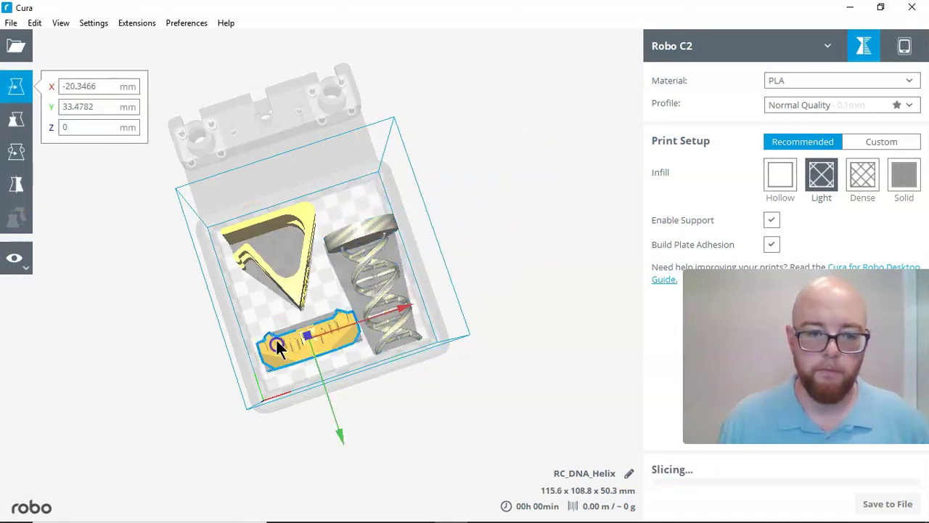
click(16, 151)
drag(394, 291, 398, 353)
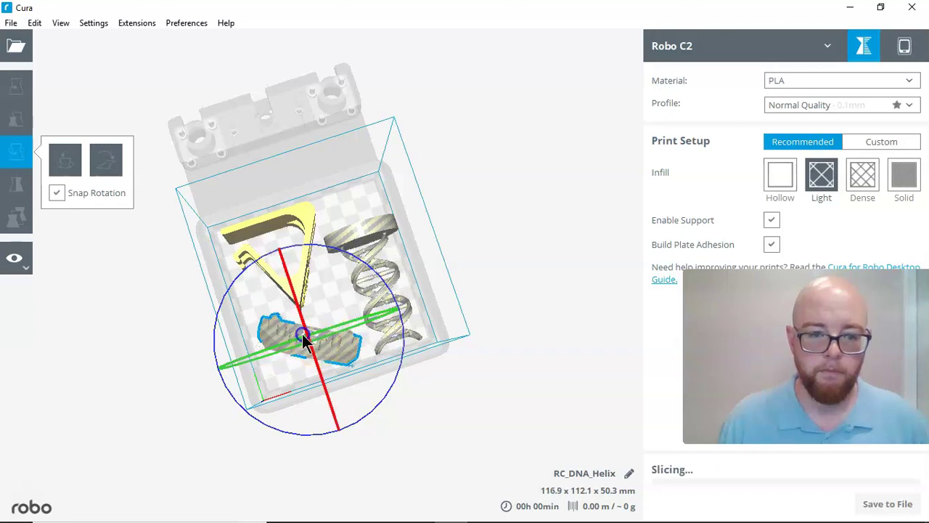
click(16, 85)
drag(309, 334, 303, 334)
drag(367, 294, 368, 304)
Rotate the name plate a further -15° and adjust its position.
click(323, 332)
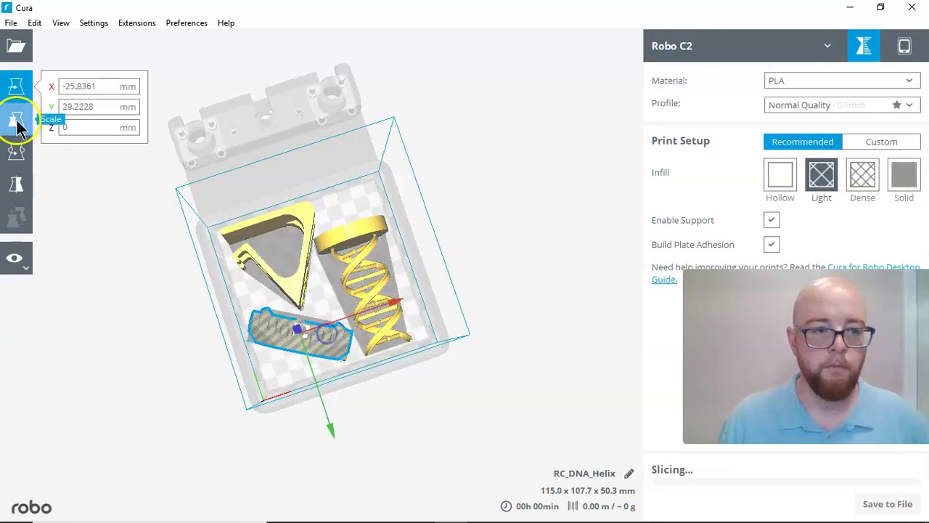
click(16, 151)
drag(394, 363, 360, 393)
click(243, 323)
mouse_move(298, 335)
mouse_down()
mouse_move(308, 341)
mouse_move(303, 328)
mouse_up()
right_drag(303, 330, 227, 489)
right_drag(265, 412, 324, 451)
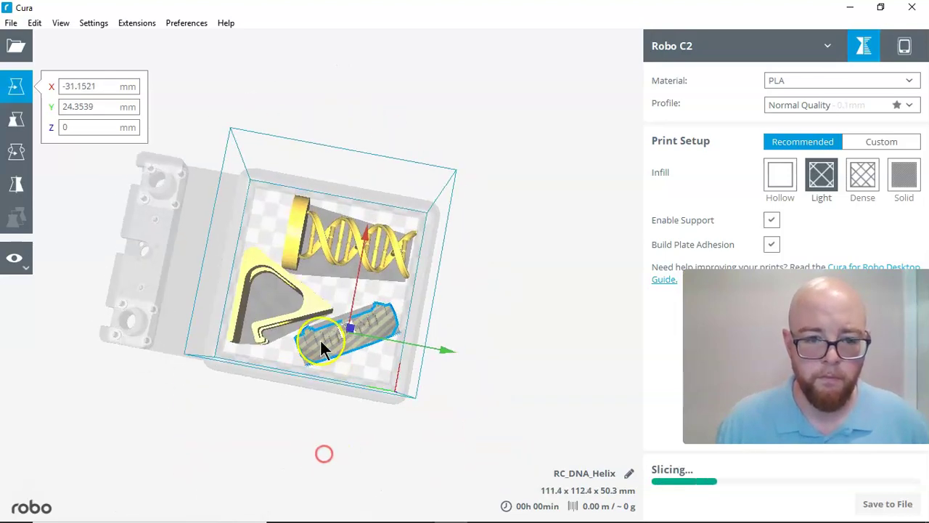
Fine-tune the name plate's angle and position at lower left beside the triangle.
click(14, 154)
drag(429, 281, 415, 259)
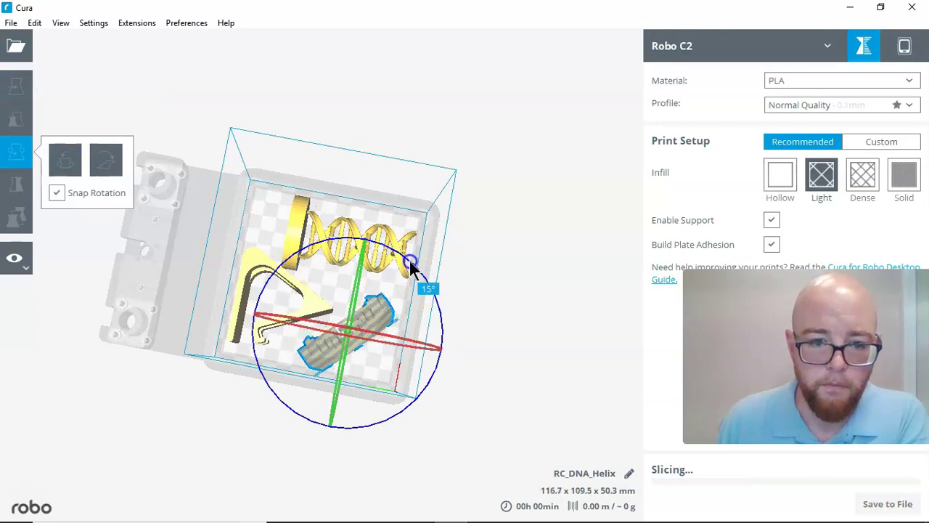
click(358, 328)
drag(358, 332, 365, 319)
click(462, 322)
right_drag(463, 321, 231, 387)
click(365, 254)
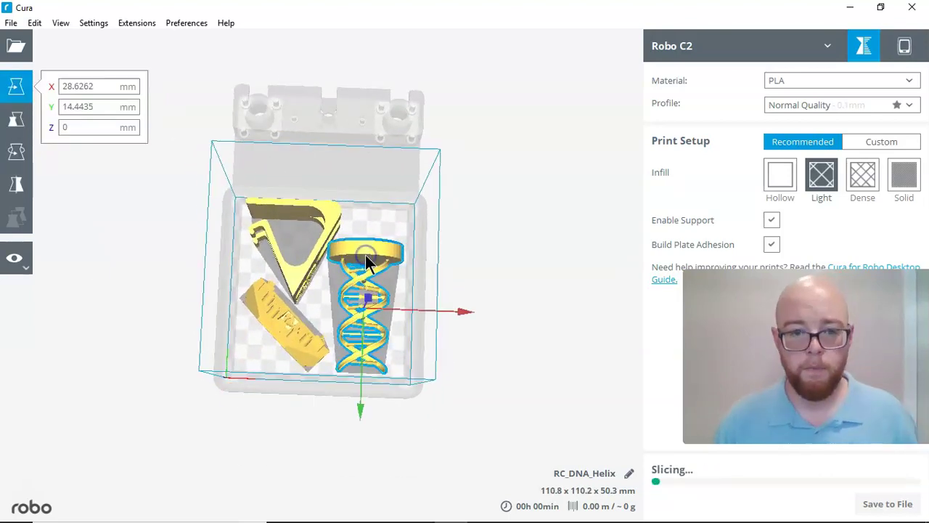
Orbit around the plate to inspect the three models from the sides, then return top-down.
right_drag(365, 255, 74, 472)
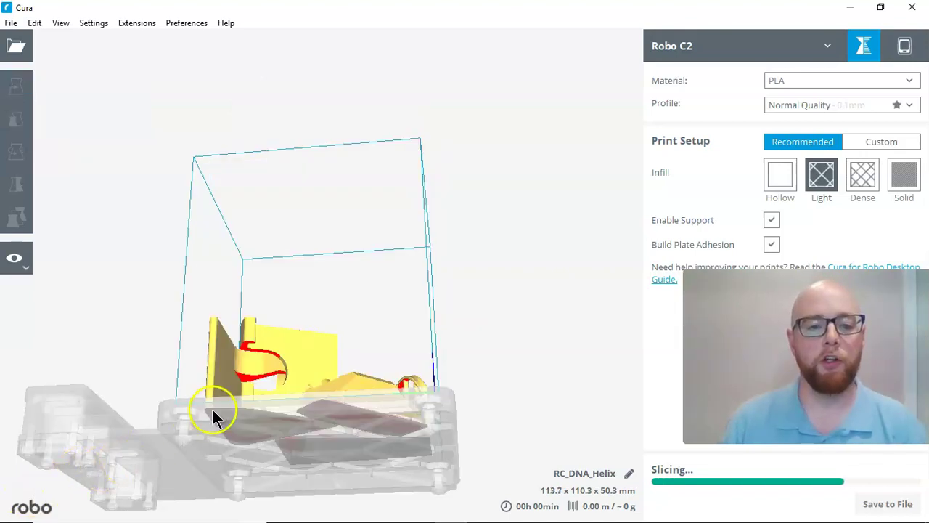
right_drag(399, 373, 160, 421)
right_drag(383, 407, 313, 374)
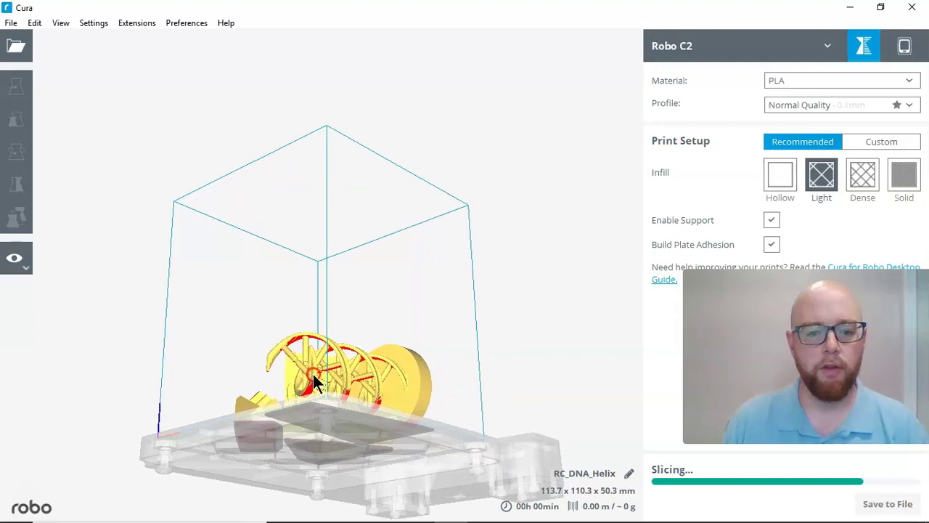
right_drag(365, 385, 326, 402)
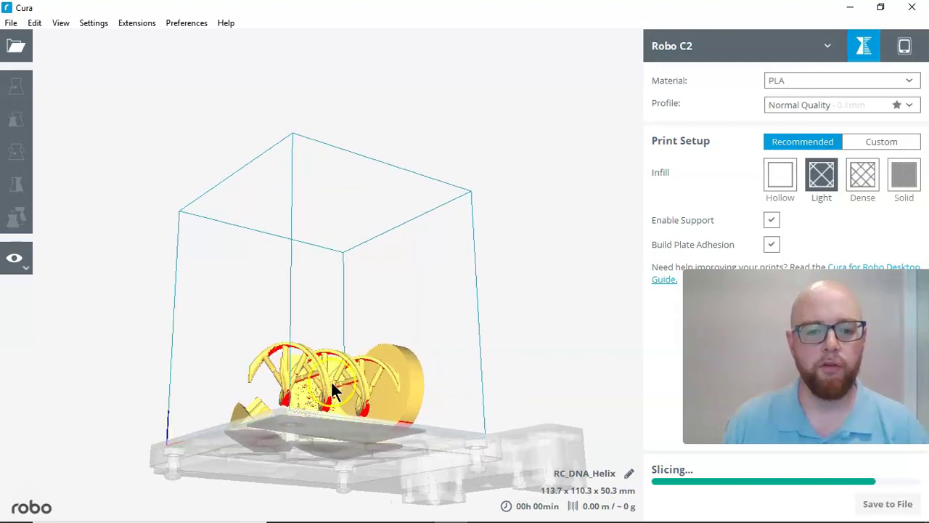
right_drag(259, 368, 404, 466)
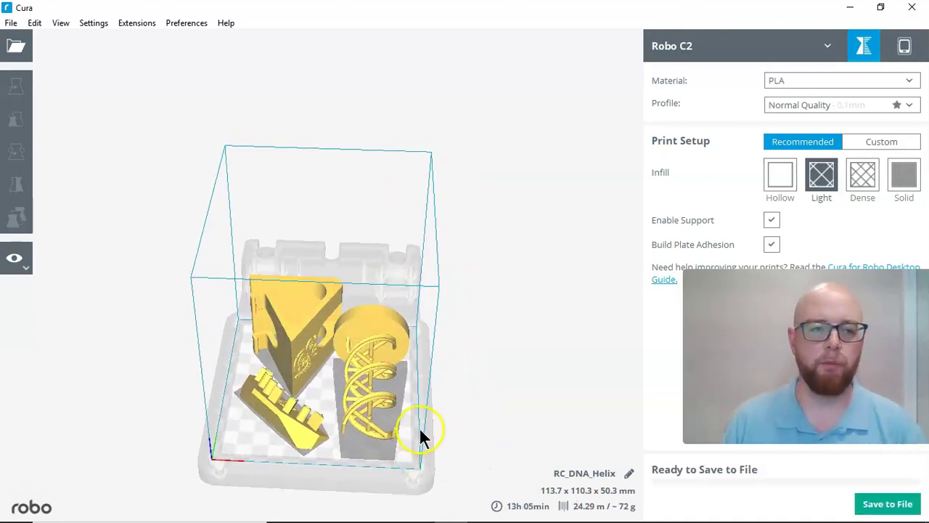
right_drag(311, 358, 561, 348)
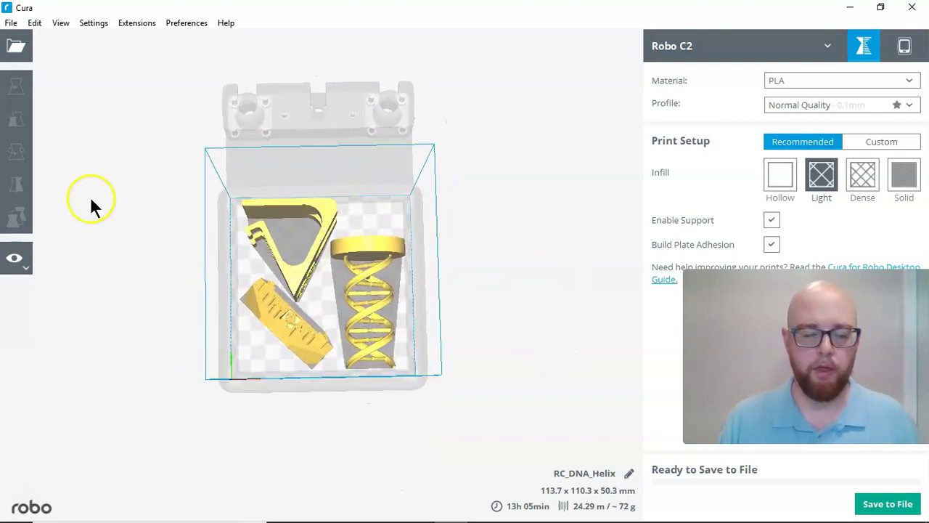
click(11, 22)
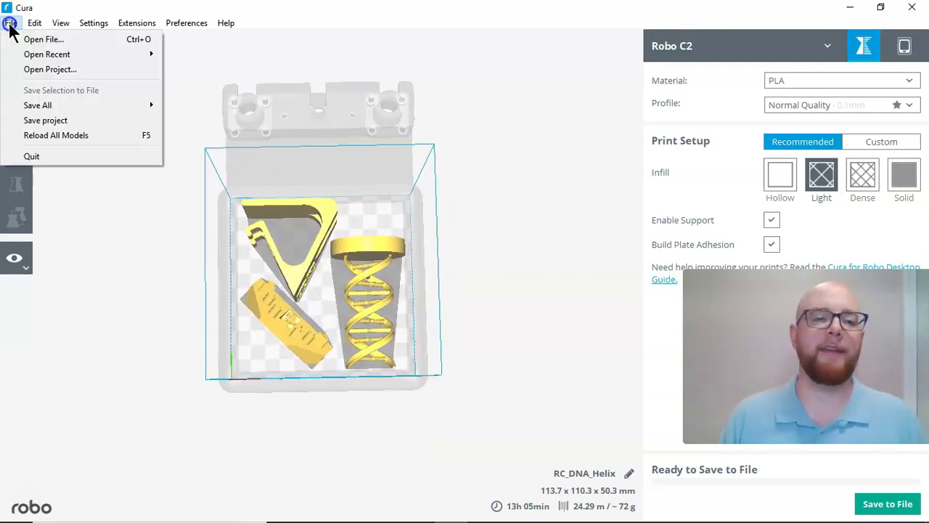
click(53, 123)
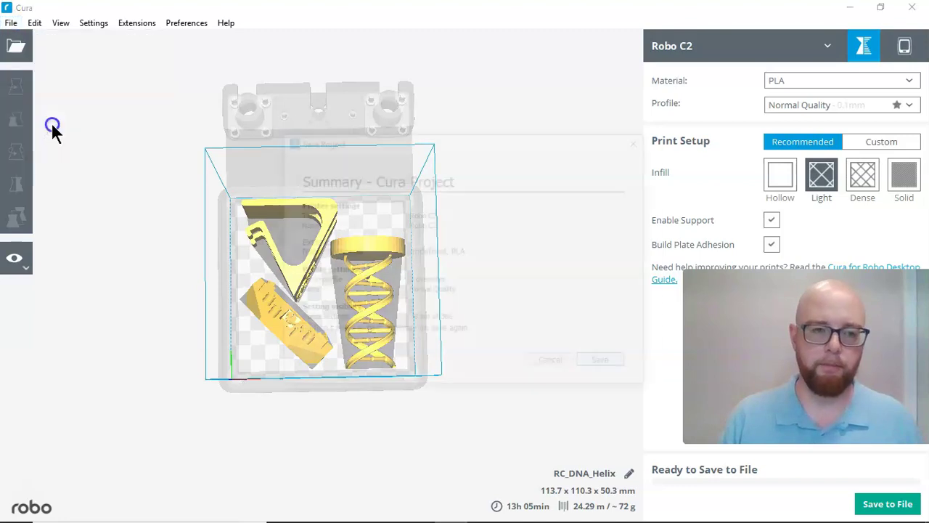
click(608, 365)
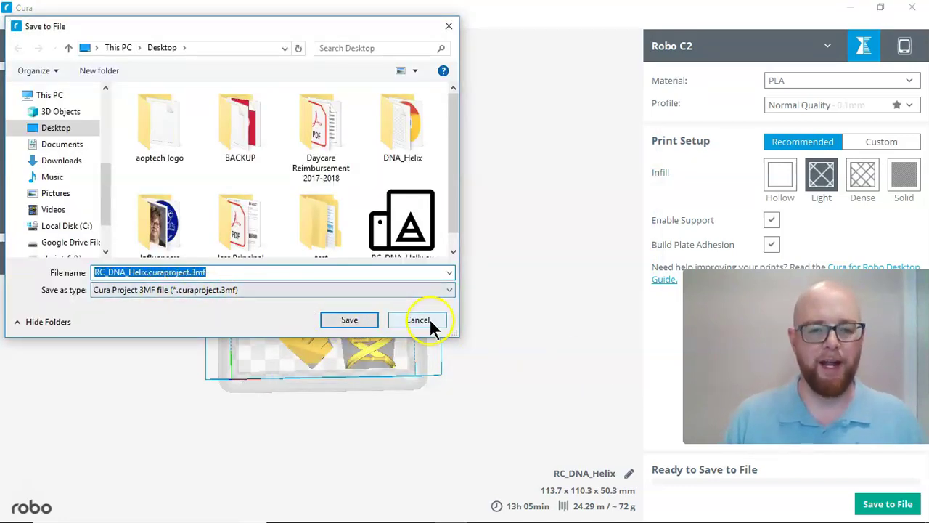
click(419, 322)
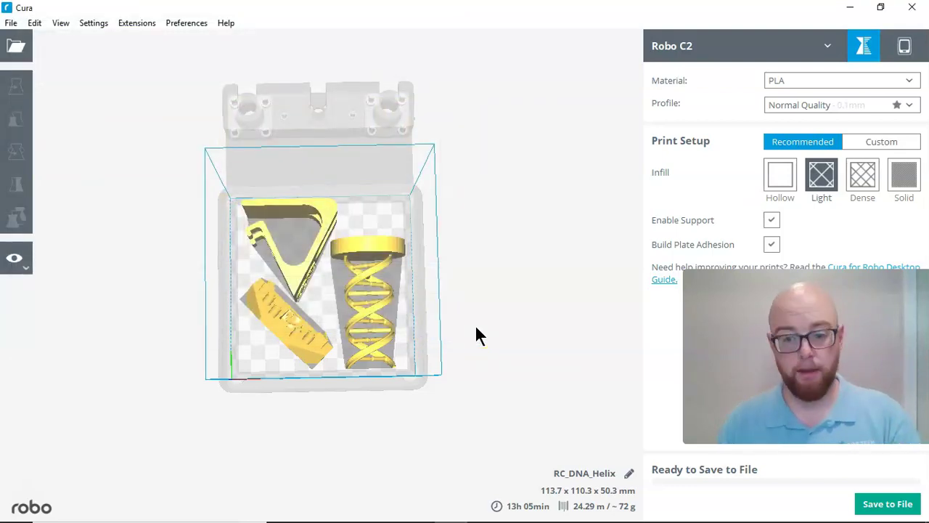
Save the sliced plate as RC_DNA_Helix.3mf, then check the Monitor tab and return to Print Setup.
click(887, 504)
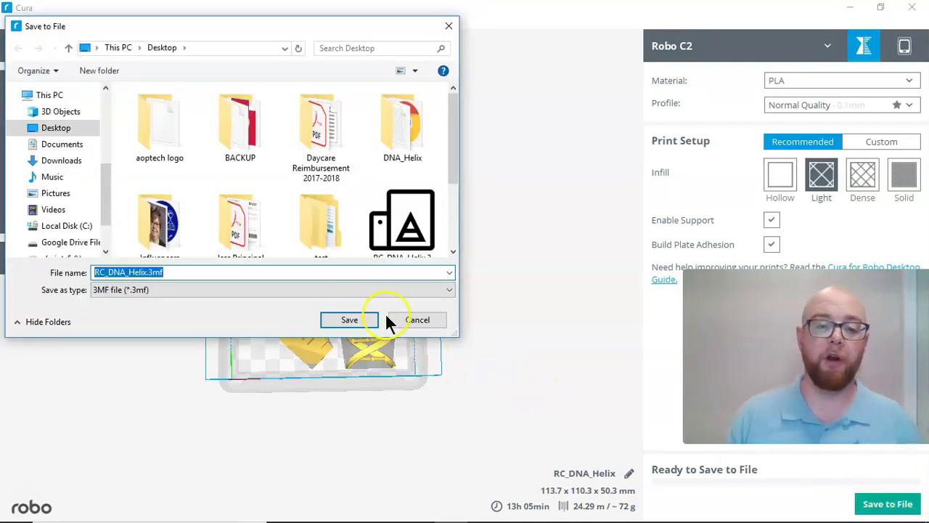
click(372, 319)
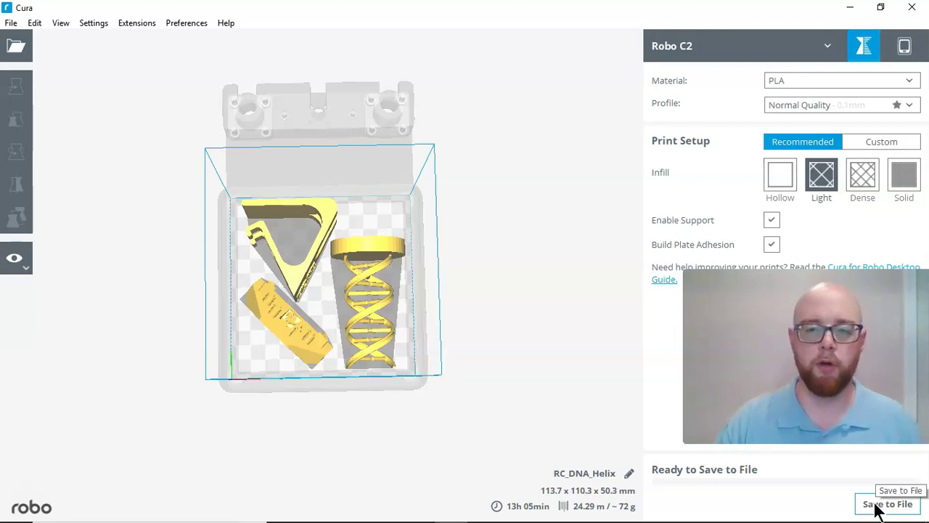
click(904, 48)
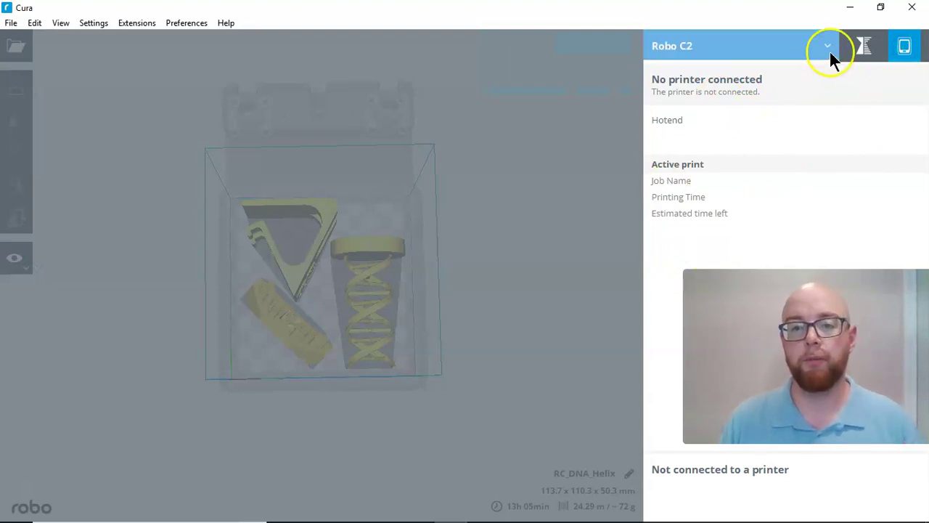
click(863, 49)
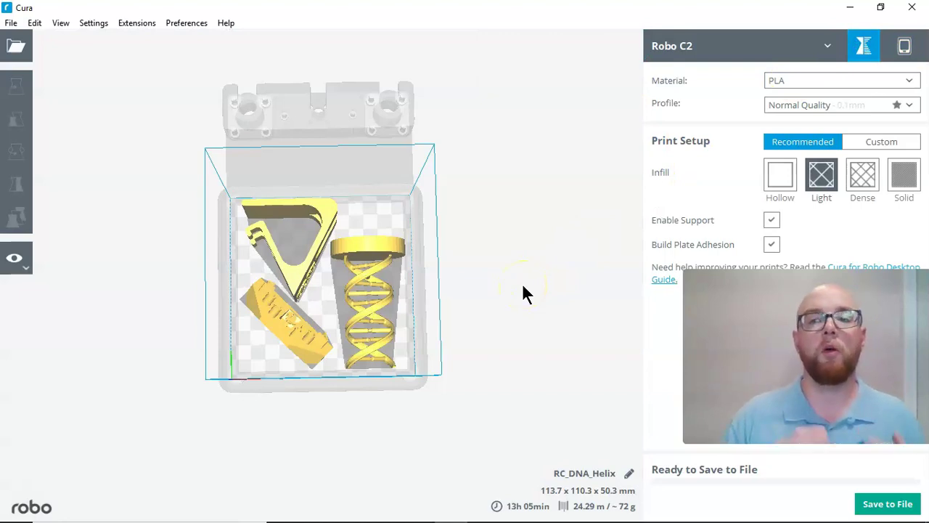
click(283, 236)
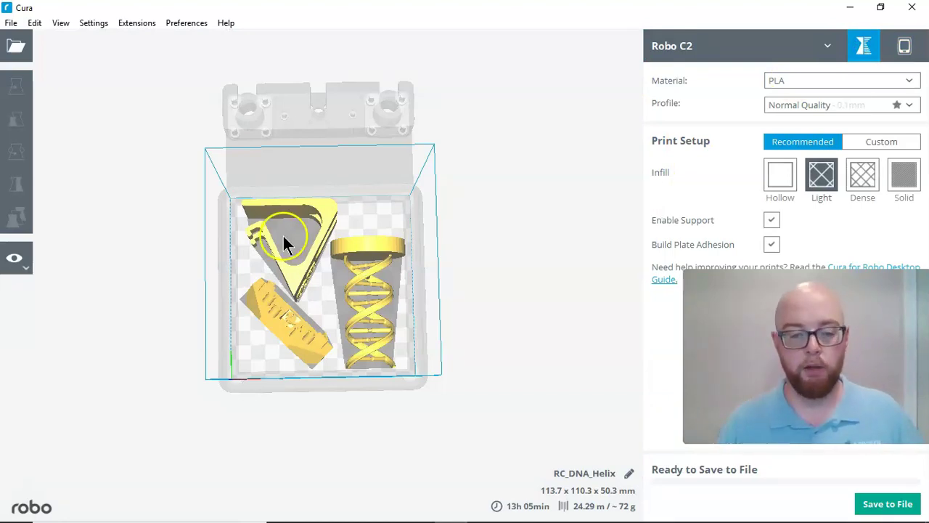
click(310, 270)
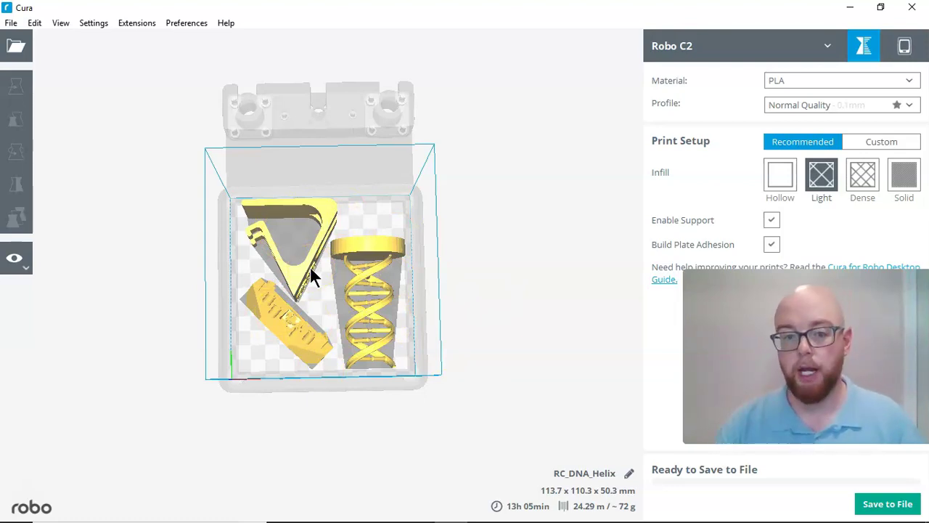
click(333, 275)
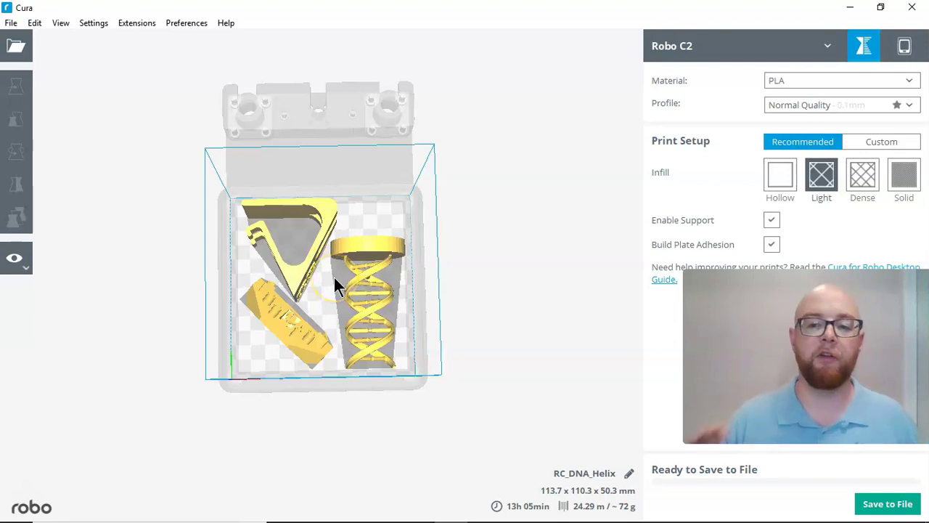